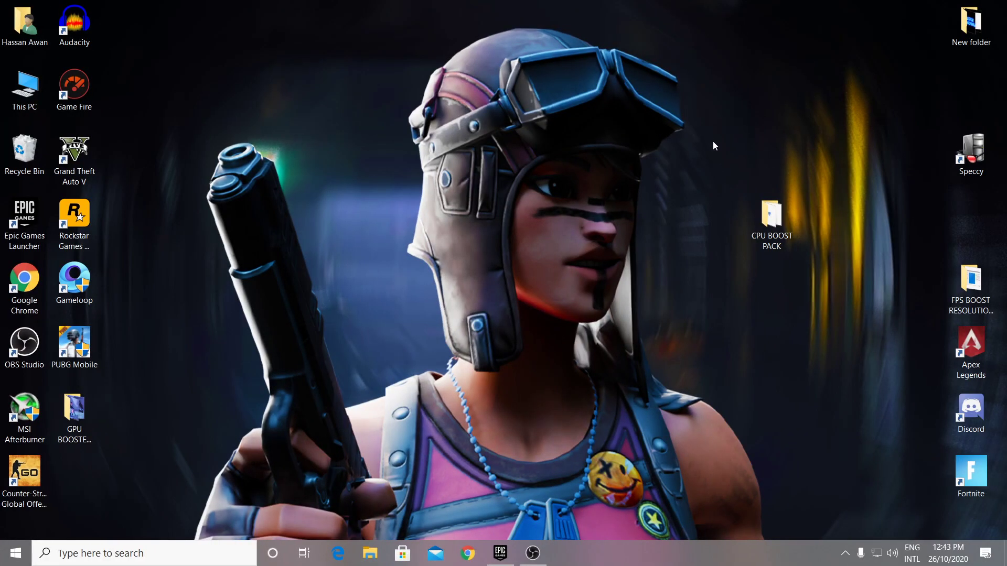
# Drag the CPU BOOST PACK desktop folder icon to the left
pyautogui.moveTo(775, 221); pyautogui.dragTo(675, 220)
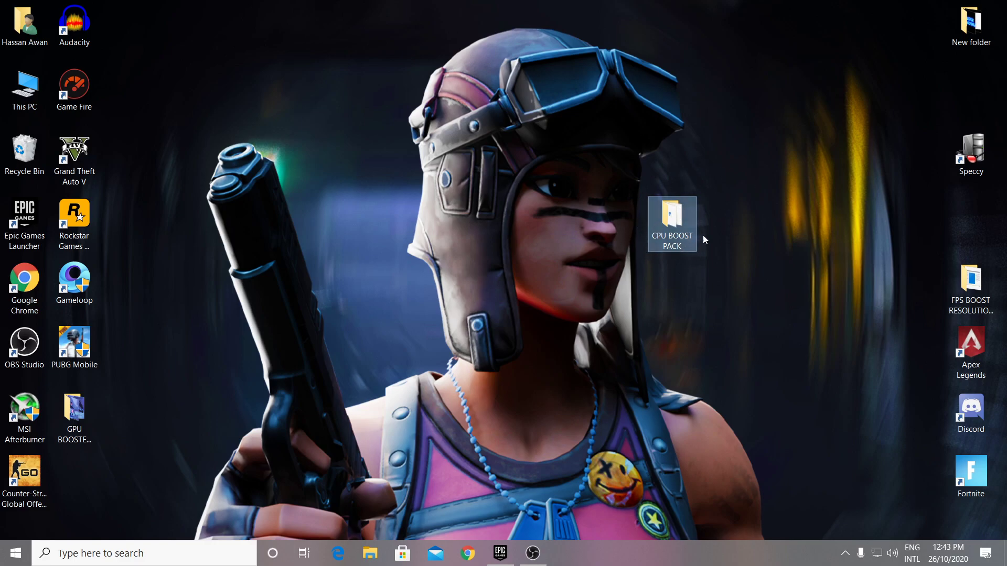
# Open the CPU BOOST PACK folder and select the gamefire installer file
pyautogui.doubleClick(658, 210)
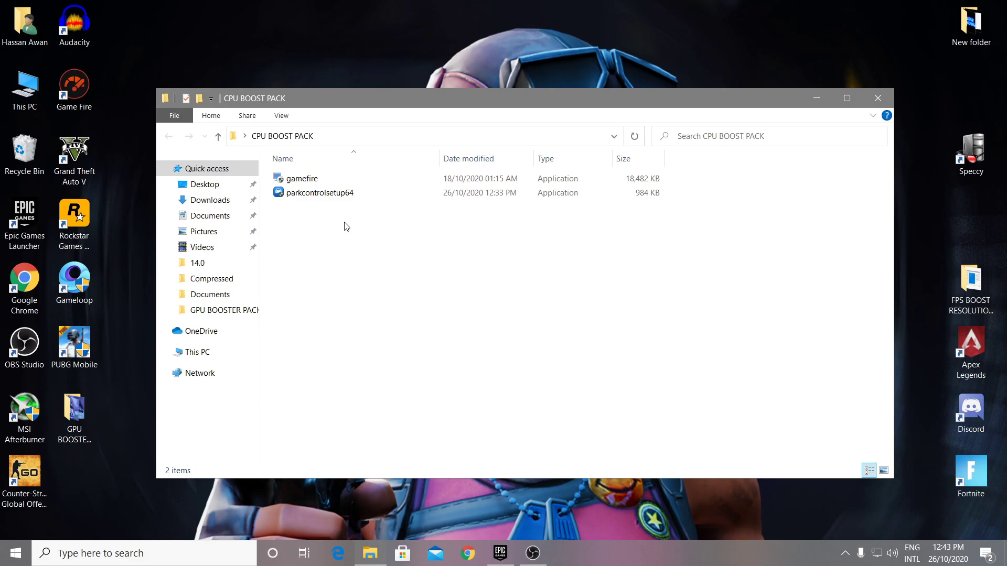
pyautogui.moveTo(344, 227); pyautogui.dragTo(407, 177)
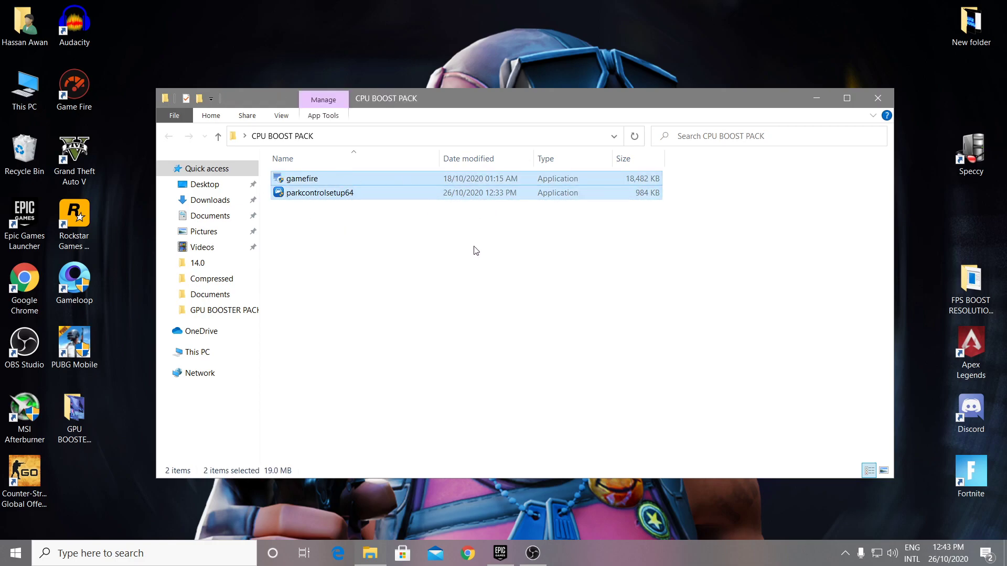
pyautogui.click(515, 228)
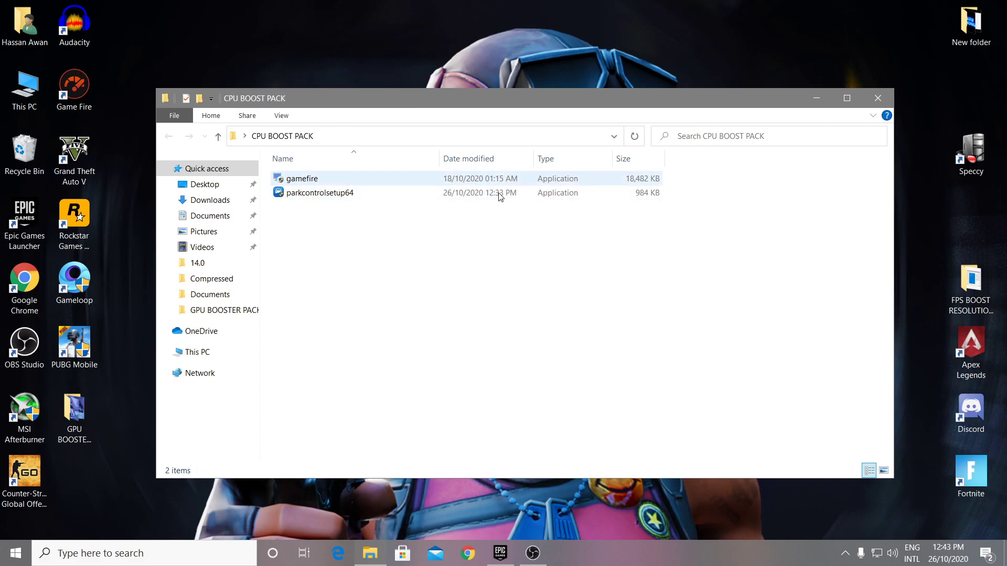
pyautogui.click(367, 180)
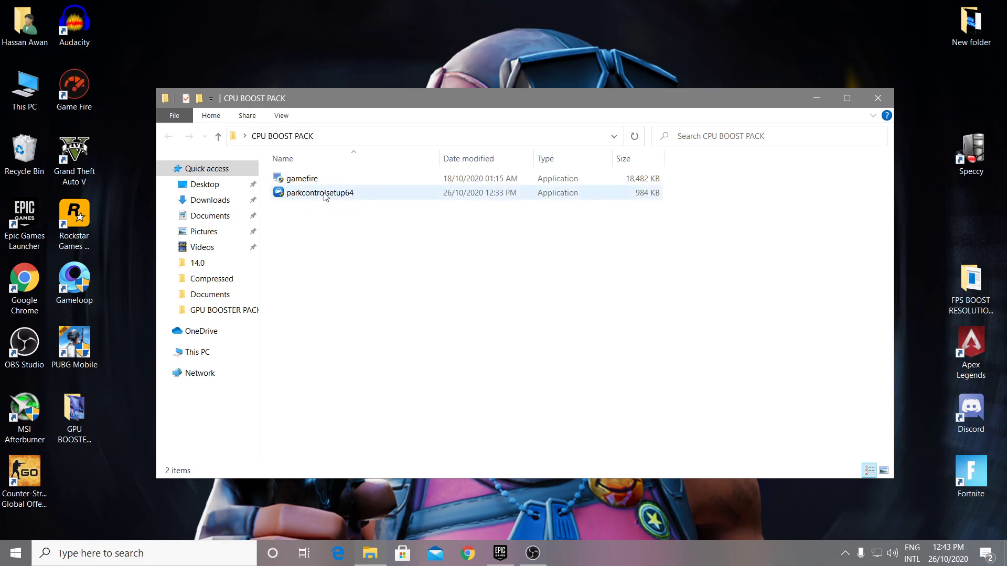
# Launch the parkcontrolsetup64 installer in English
pyautogui.rightClick(340, 193)
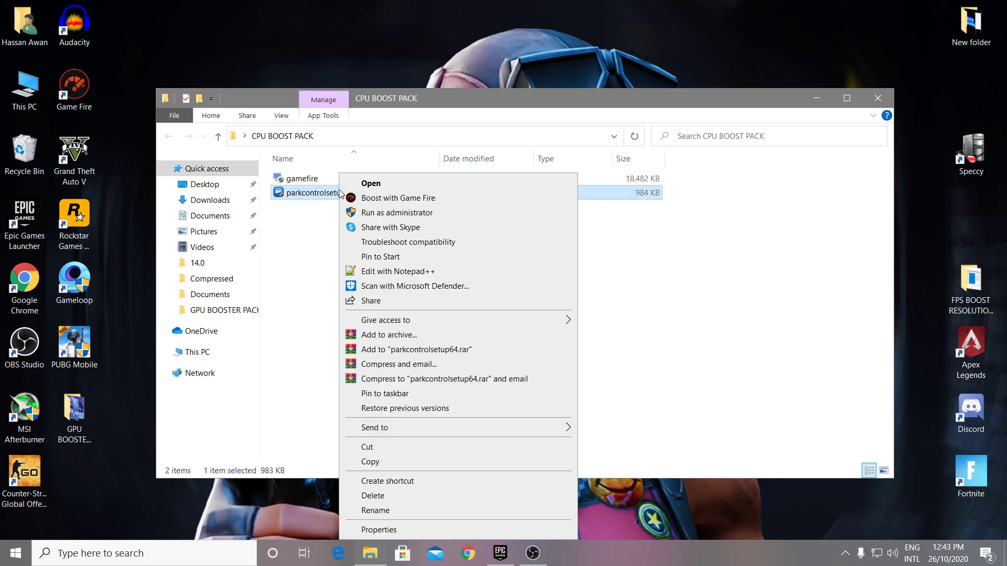
pyautogui.click(393, 213)
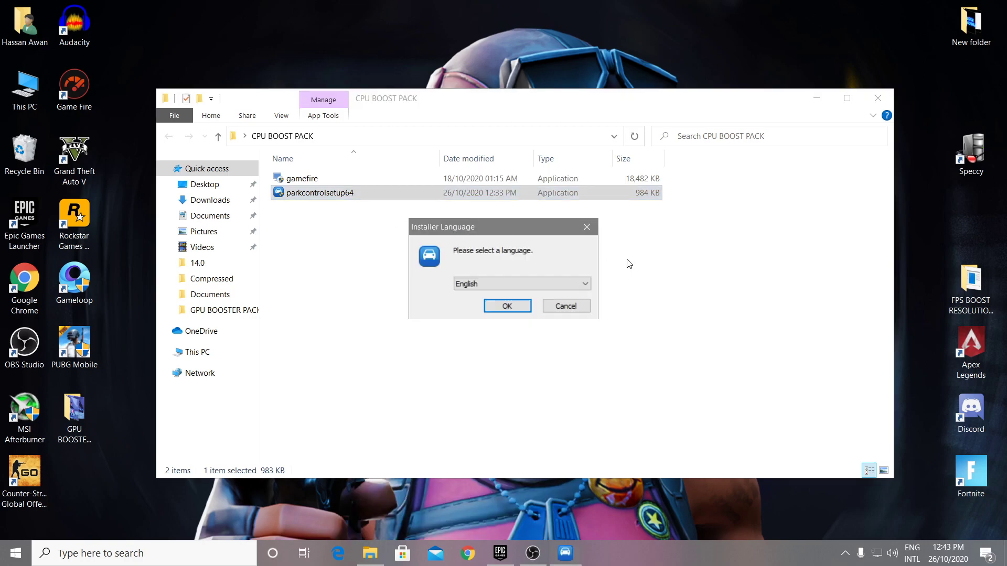
pyautogui.click(506, 307)
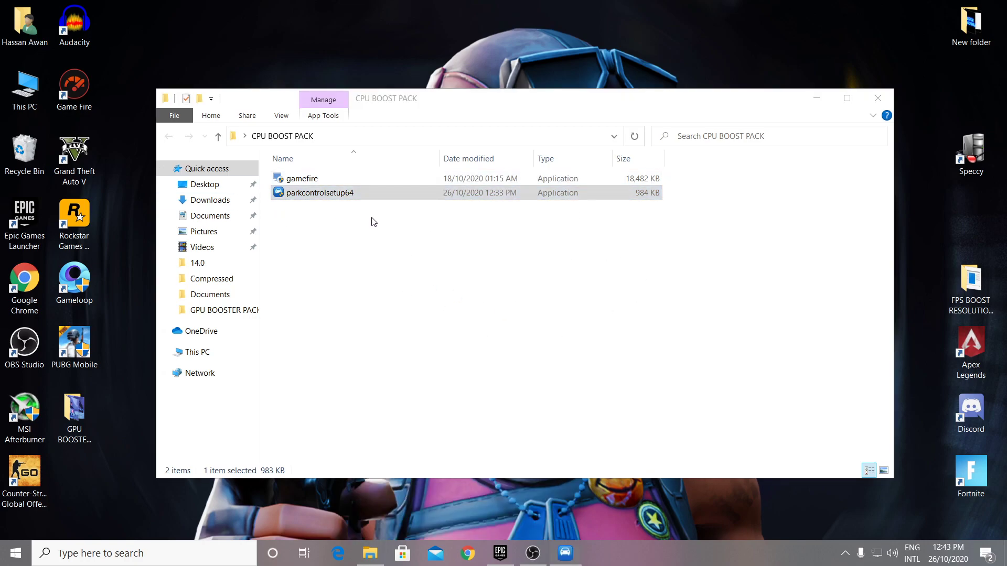
# Accept the license and install ParkControl with default components and folder
pyautogui.click(816, 97)
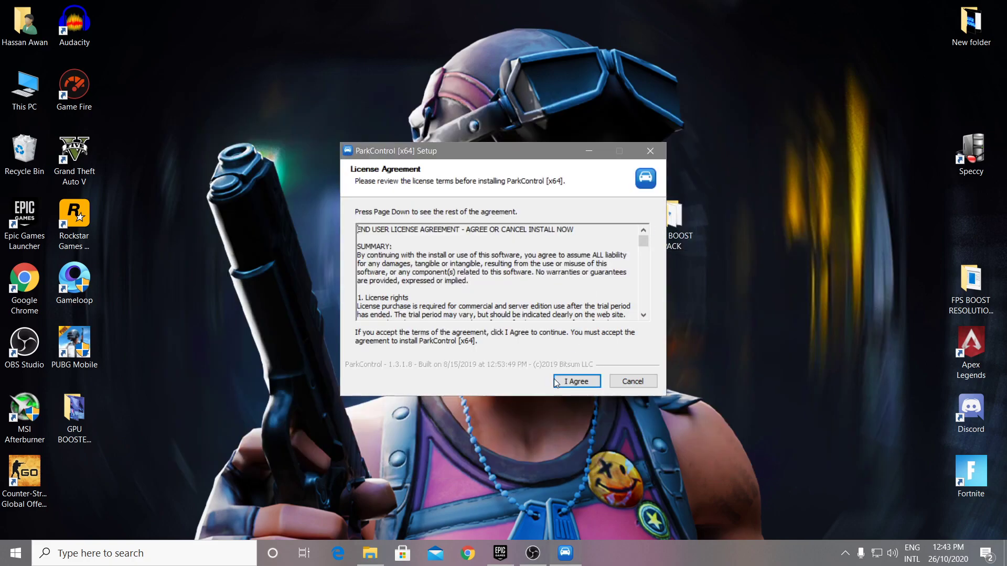
pyautogui.click(578, 384)
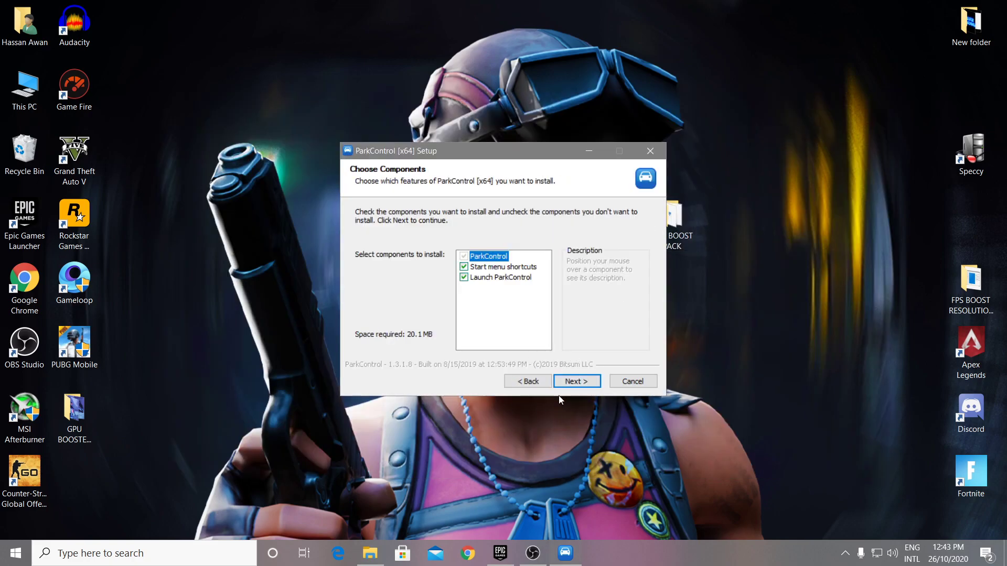
pyautogui.click(587, 386)
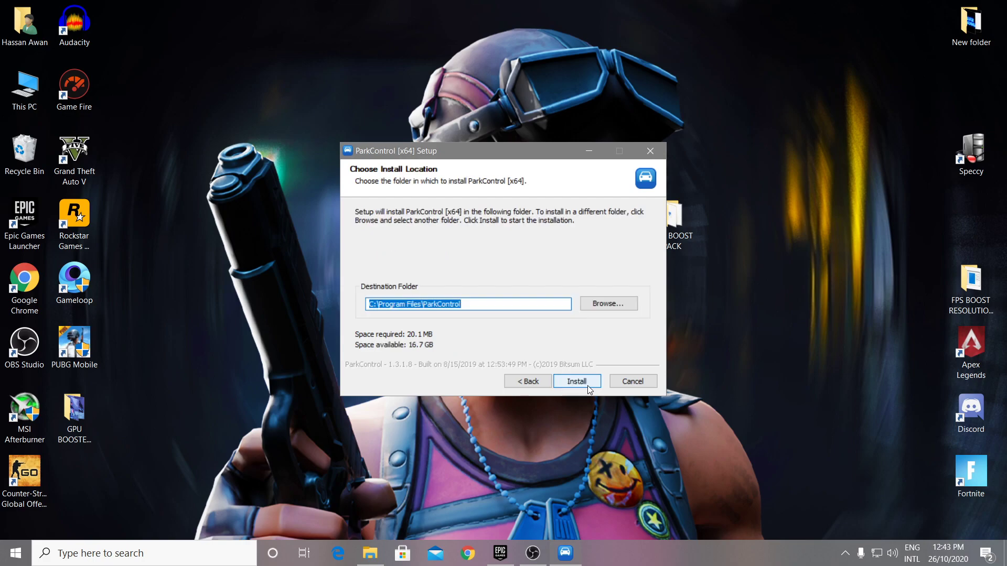
pyautogui.click(588, 386)
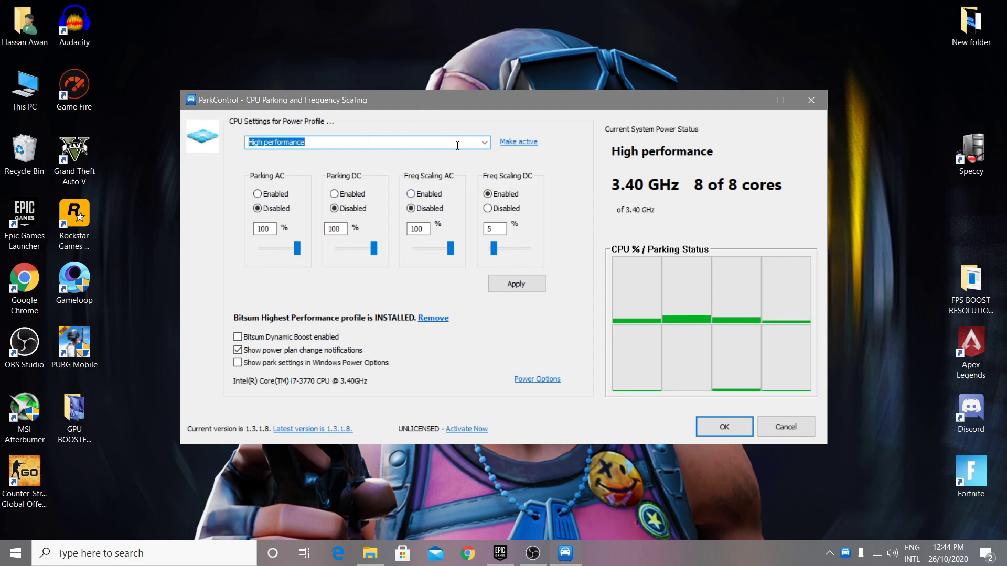
# Apply the Bitsum Highest Performance profile's parking and scaling settings and enable Bitsum Dynamic Boost
pyautogui.click(485, 143)
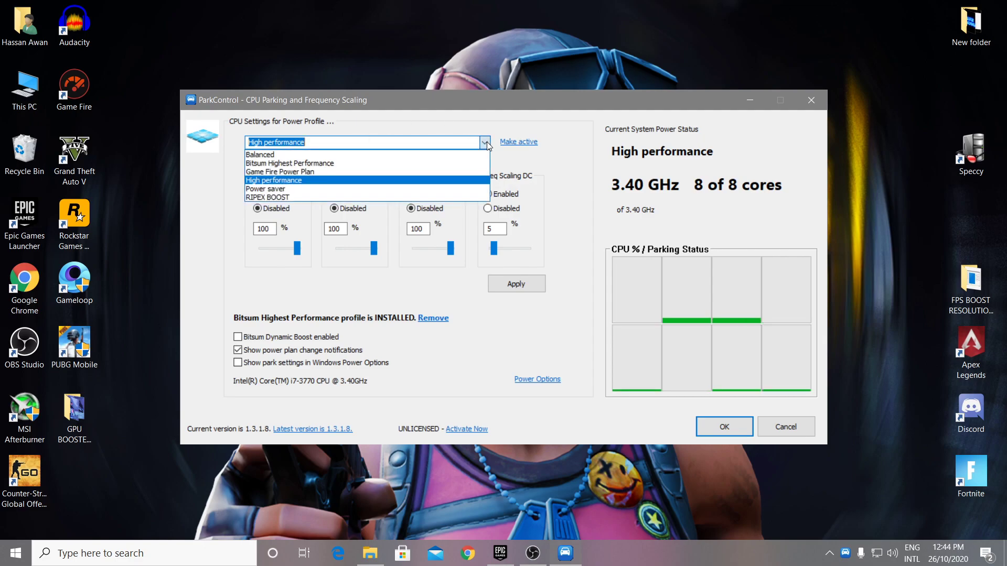
pyautogui.click(303, 164)
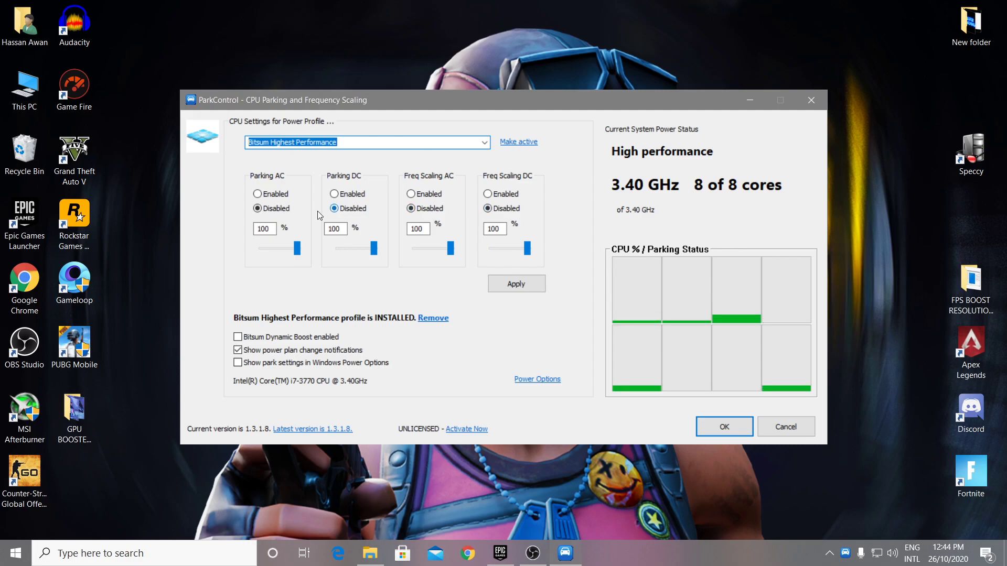
pyautogui.click(527, 247)
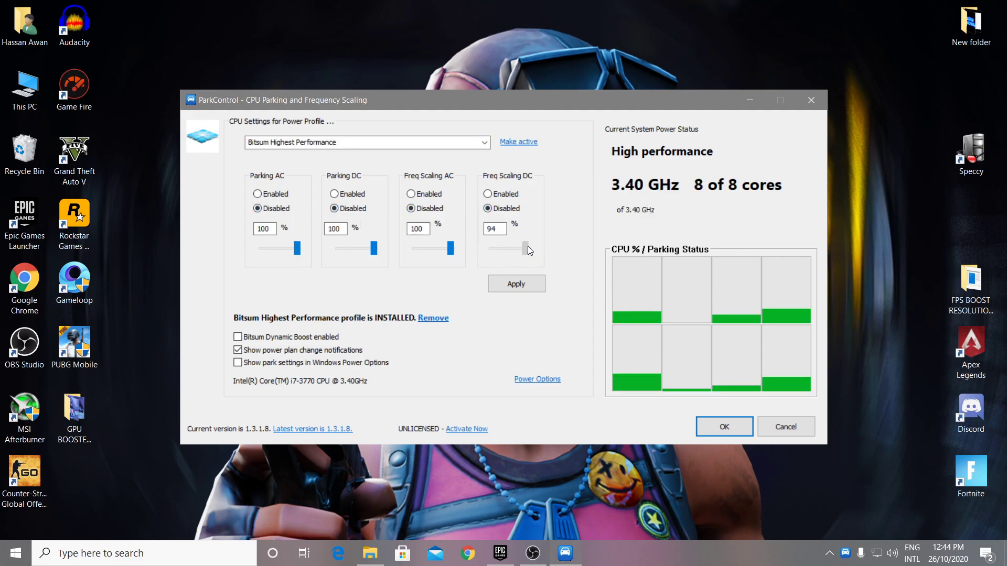
pyautogui.click(513, 283)
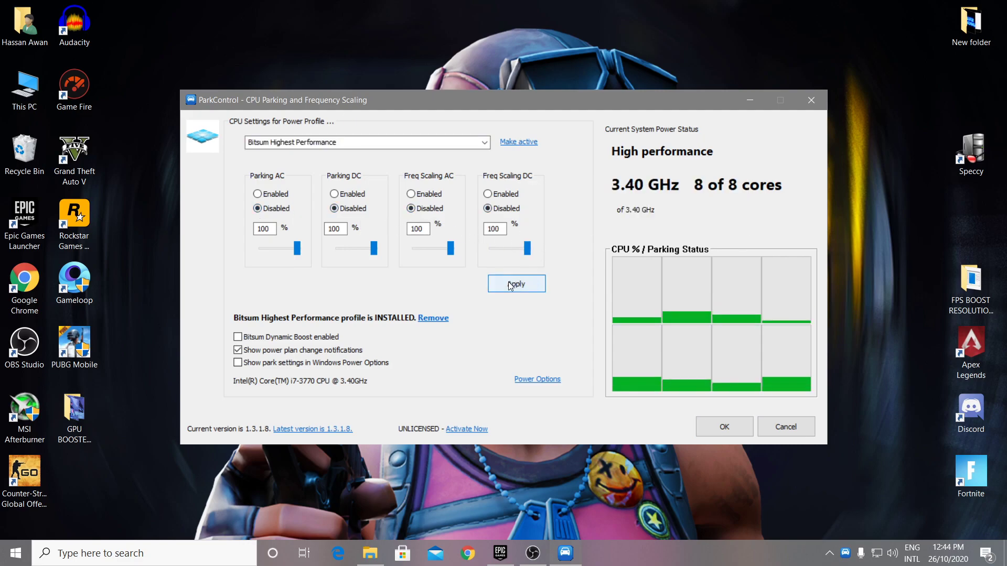
pyautogui.click(239, 336)
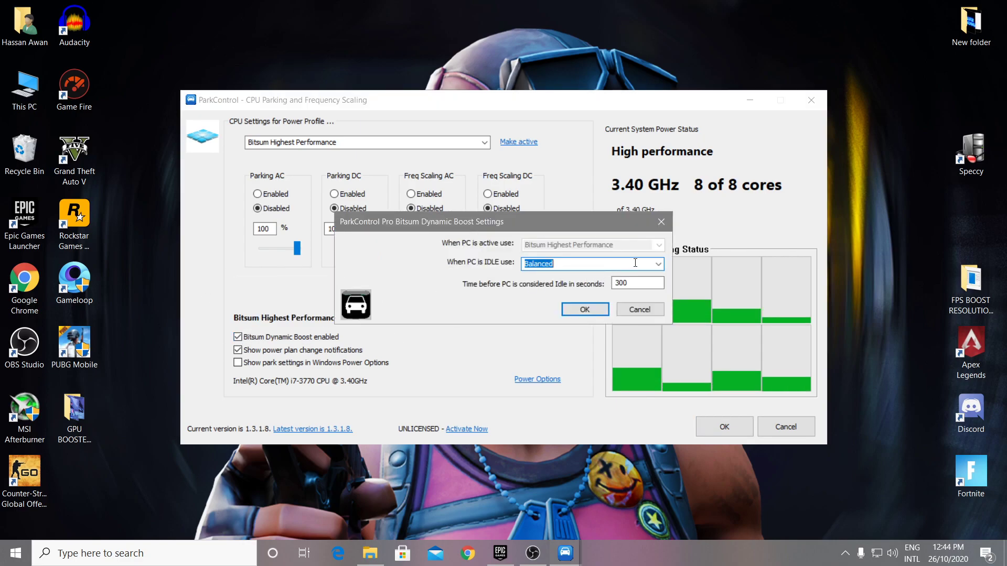
# Set the idle profile to Bitsum Highest Performance, confirm Dynamic Boost, and save ParkControl settings
pyautogui.click(662, 269)
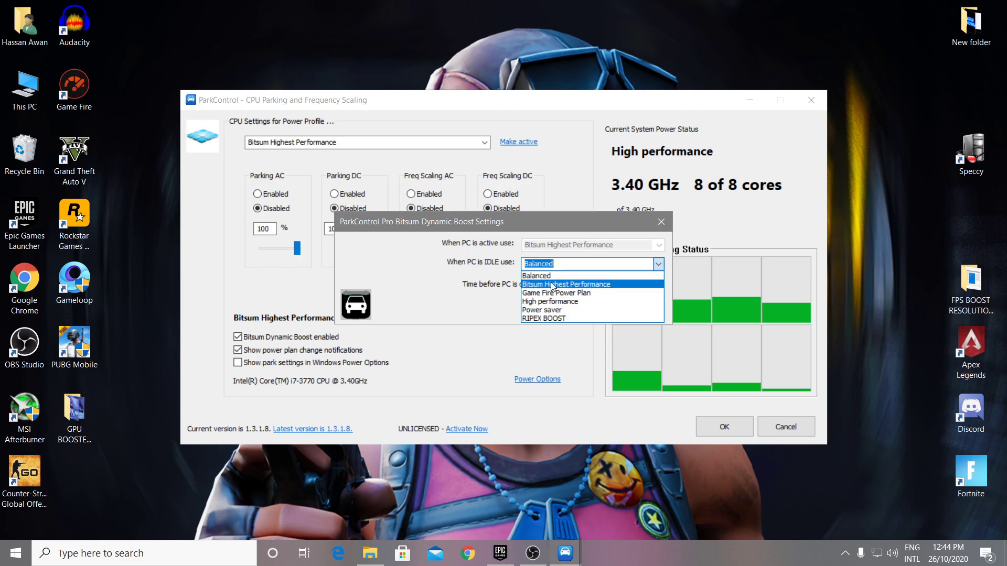
pyautogui.click(599, 284)
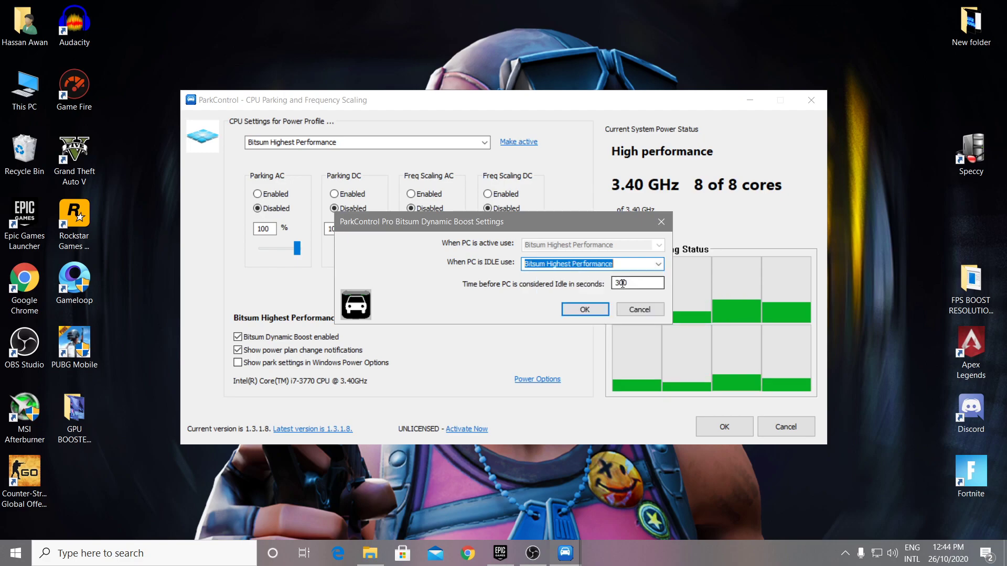
pyautogui.click(583, 309)
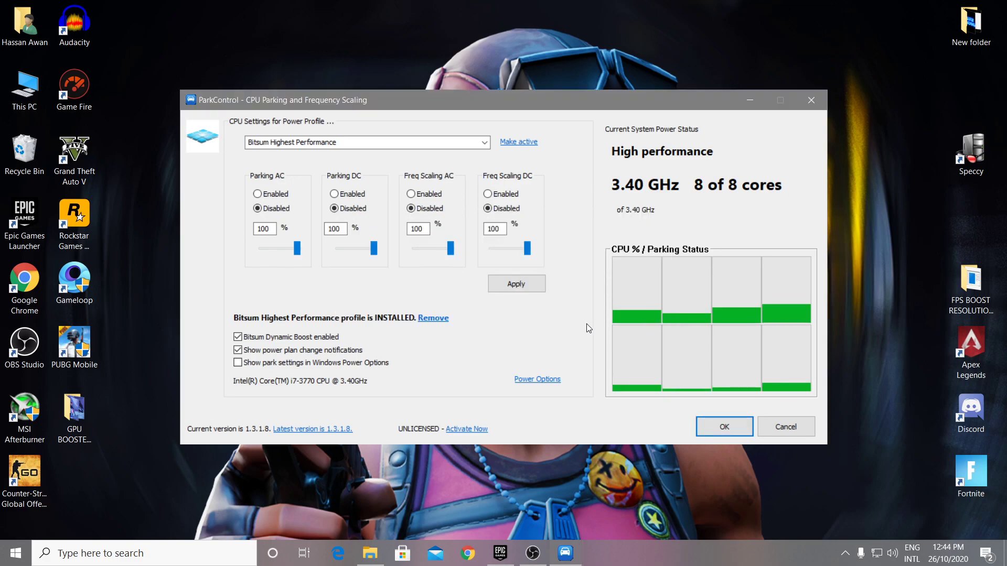
pyautogui.click(718, 429)
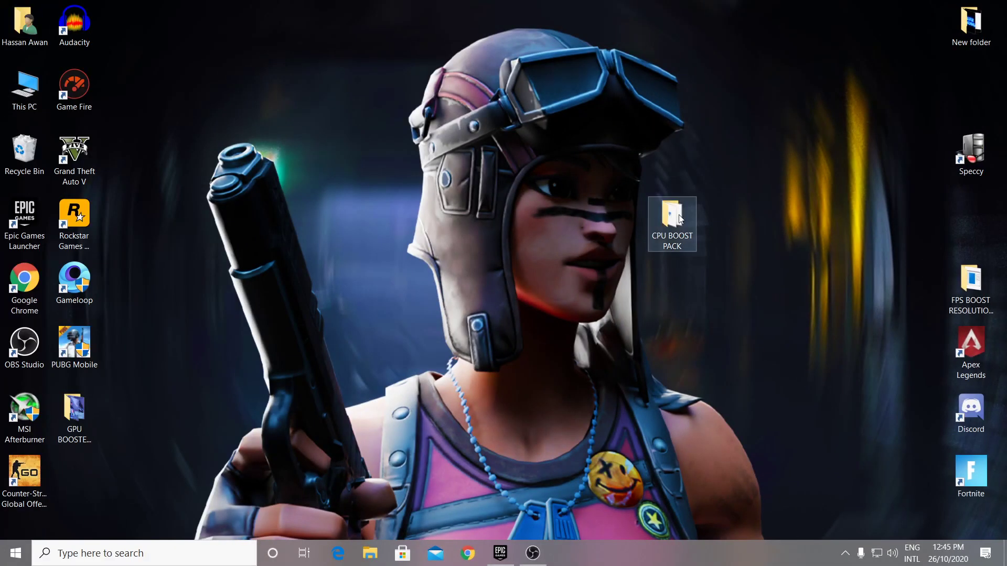
pyautogui.click(675, 226)
# Run the gamefire installer from the CPU BOOST PACK folder and pass its welcome page
pyautogui.doubleClick(676, 226)
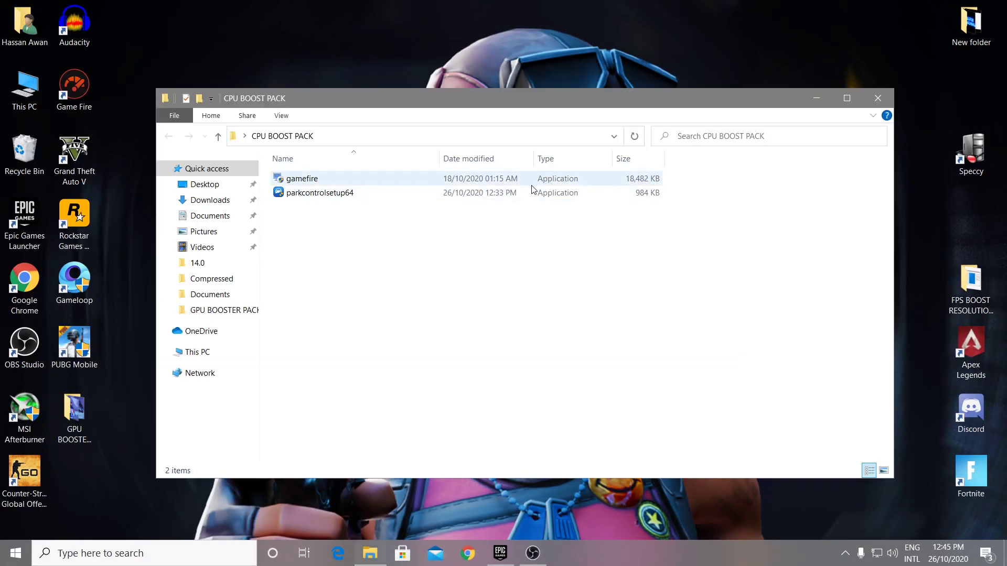
pyautogui.click(293, 183)
pyautogui.doubleClick(293, 182)
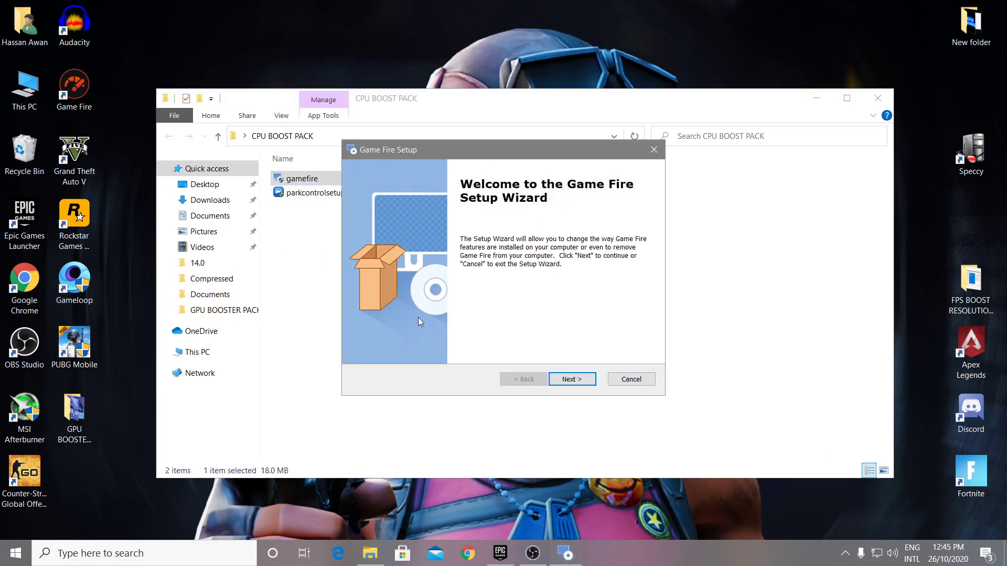
pyautogui.click(567, 381)
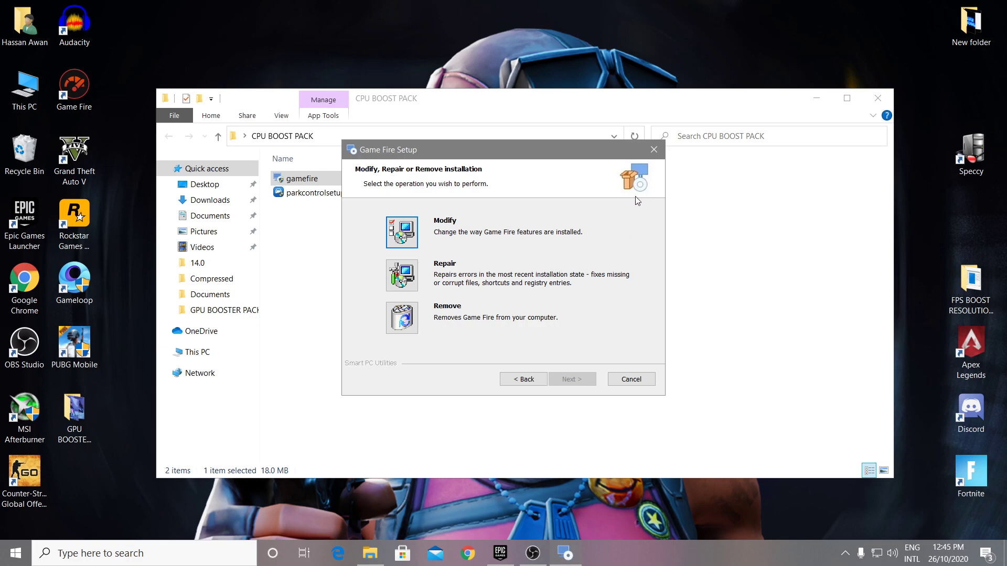
# Cancel the Game Fire setup, exit the wizard, and close the folder window
pyautogui.click(652, 149)
pyautogui.click(478, 298)
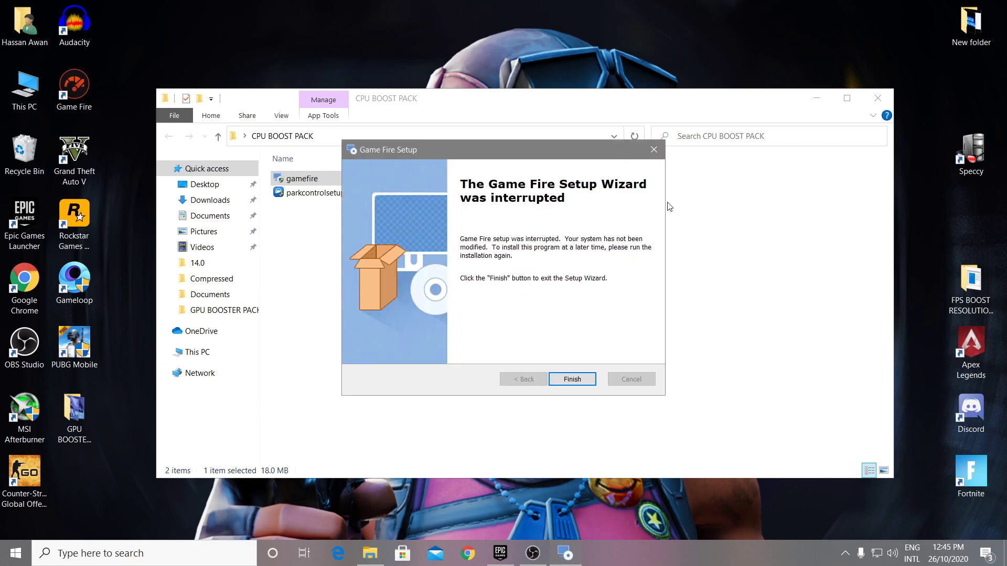
pyautogui.click(653, 150)
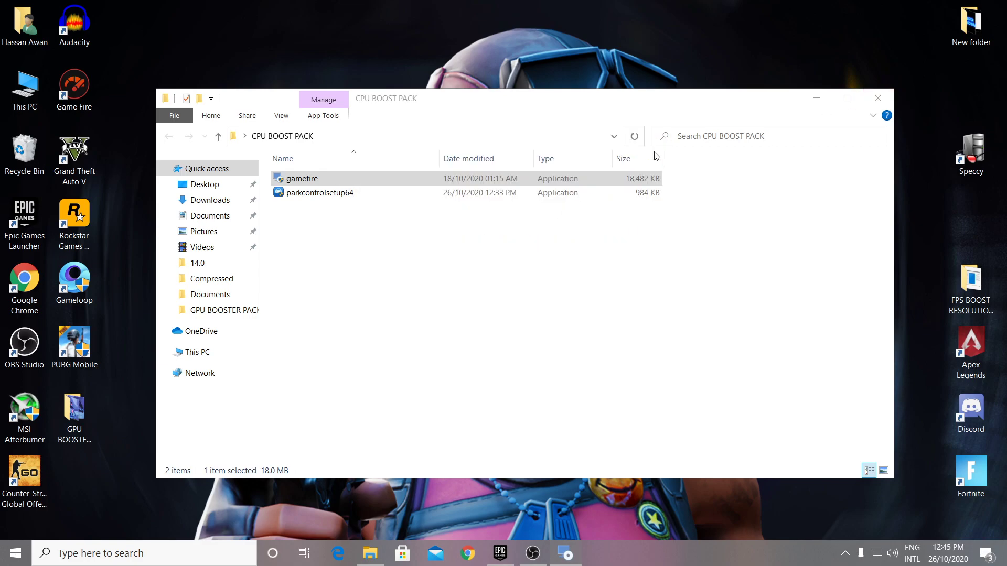
pyautogui.click(877, 97)
# Search Windows for GAMEFIRE and launch Game Fire from the results
pyautogui.click(171, 550)
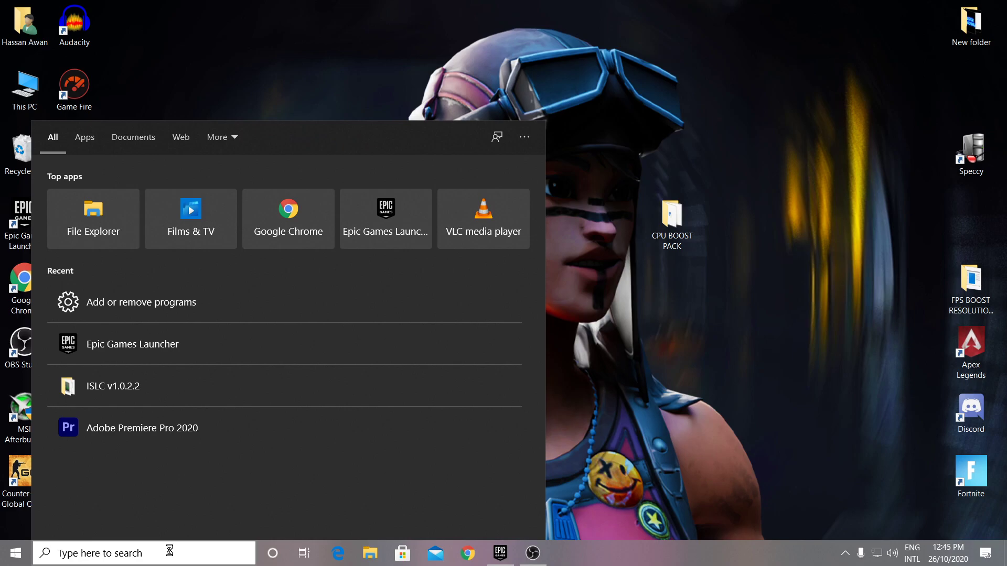
pyautogui.write('GAME')
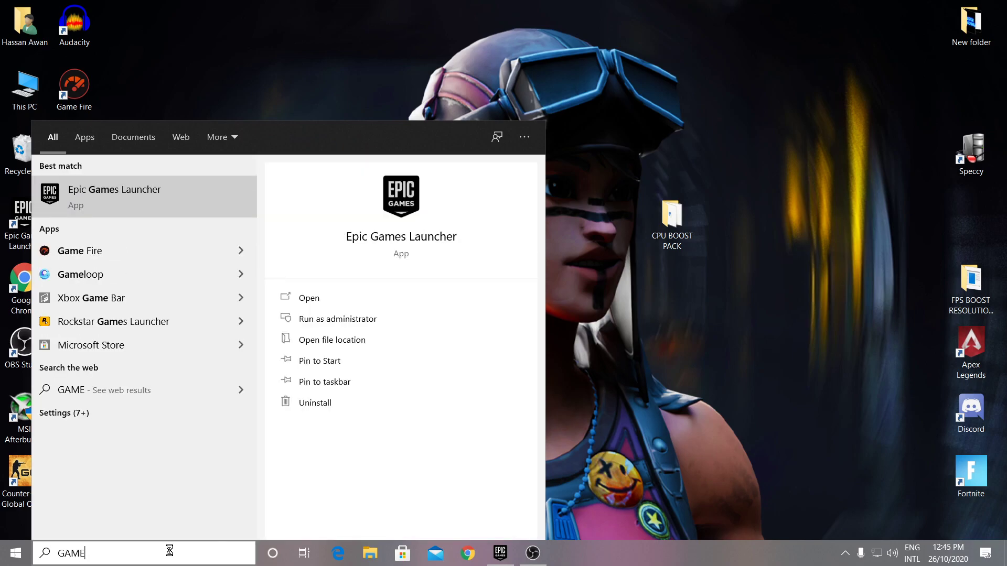
pyautogui.write('FIRE')
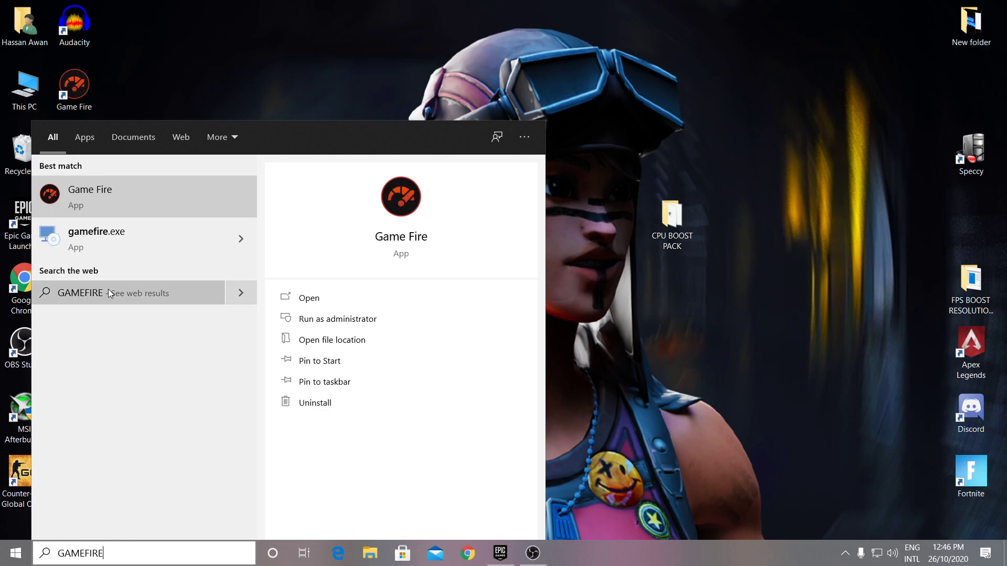
pyautogui.click(86, 200)
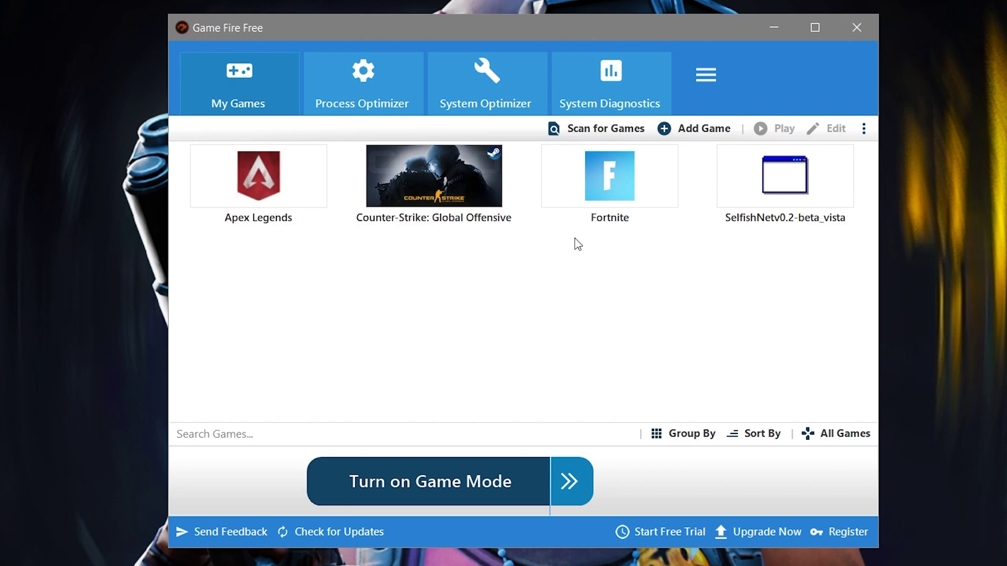
# Scan for games and add Grand Theft Auto V to the Game Fire library
pyautogui.click(579, 130)
pyautogui.click(673, 130)
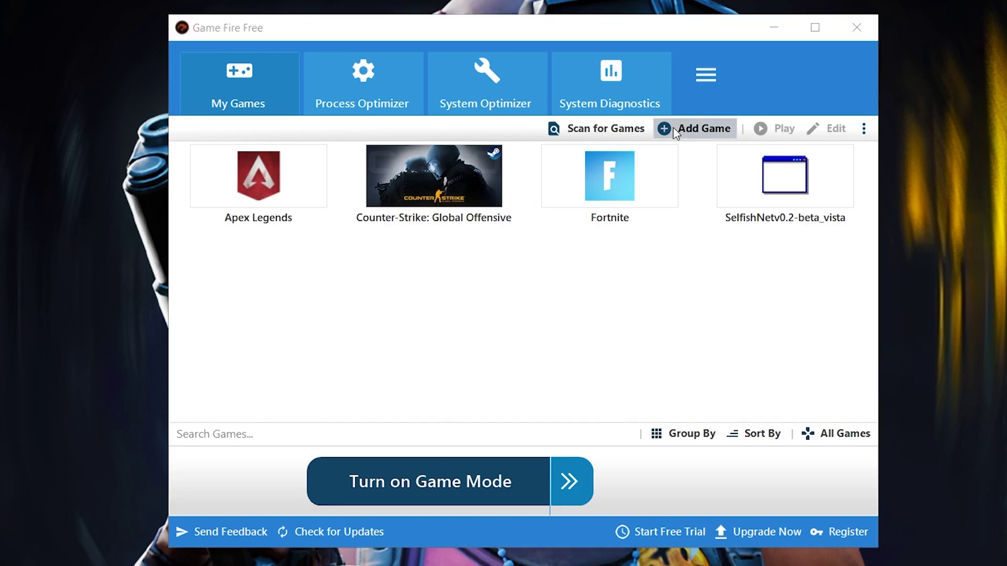
pyautogui.click(519, 185)
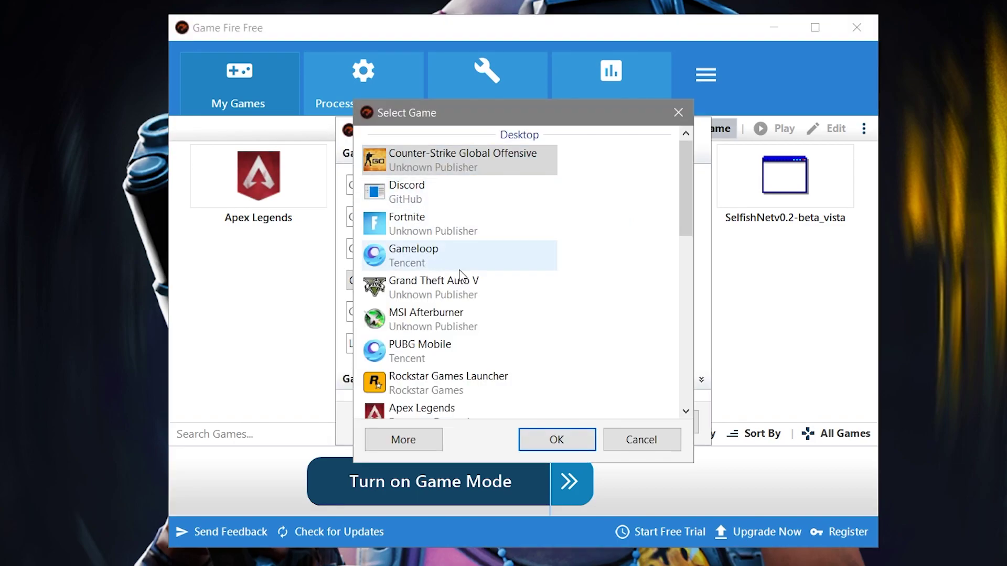
pyautogui.click(430, 291)
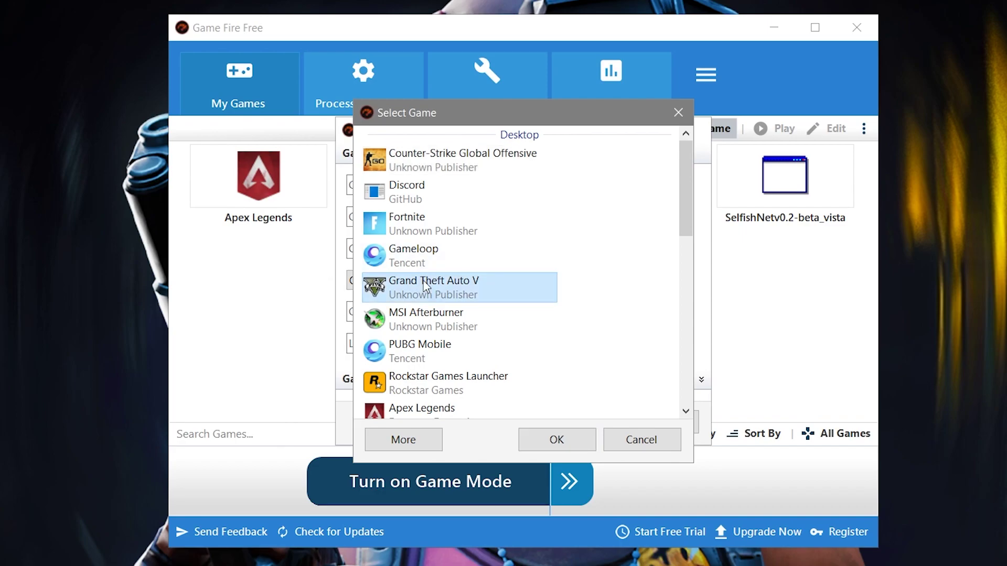
pyautogui.click(562, 439)
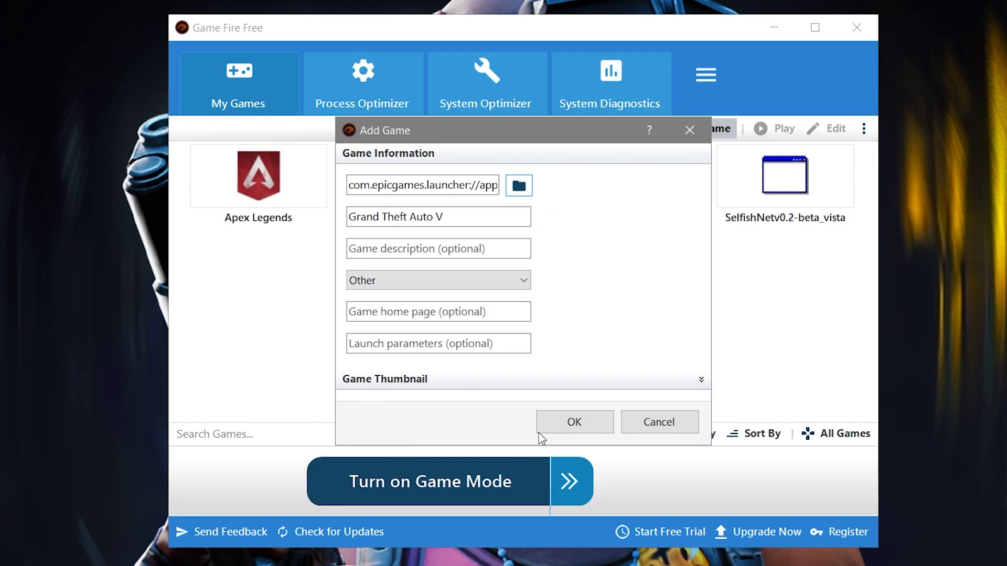
pyautogui.click(574, 426)
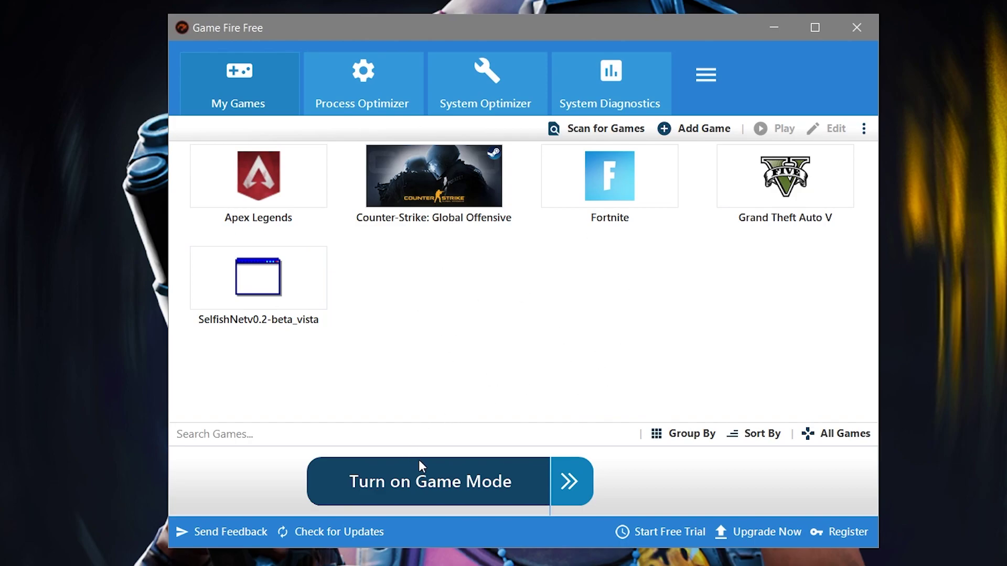
# Check all running processes in Game Mode settings and close the dialog
pyautogui.click(455, 495)
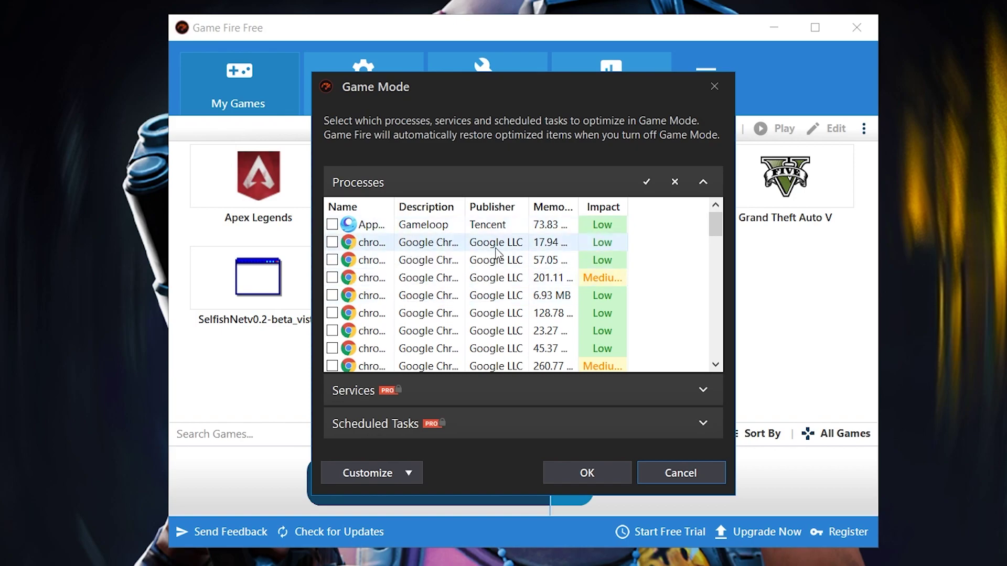
pyautogui.click(636, 182)
pyautogui.scroll(-3, 357, 282)
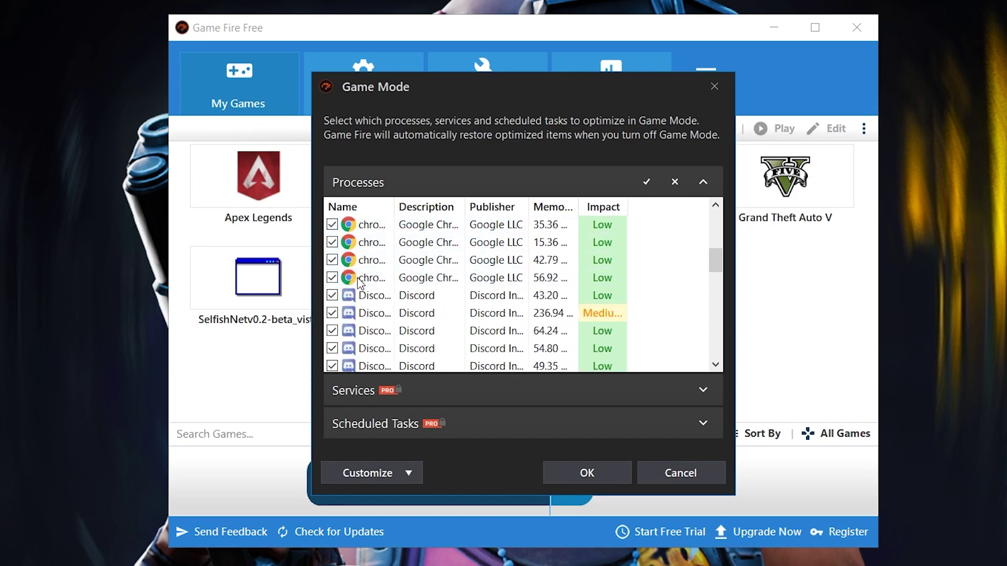
pyautogui.scroll(-2, 358, 283)
pyautogui.scroll(-3, 409, 307)
pyautogui.scroll(-3, 433, 303)
pyautogui.scroll(-2, 458, 294)
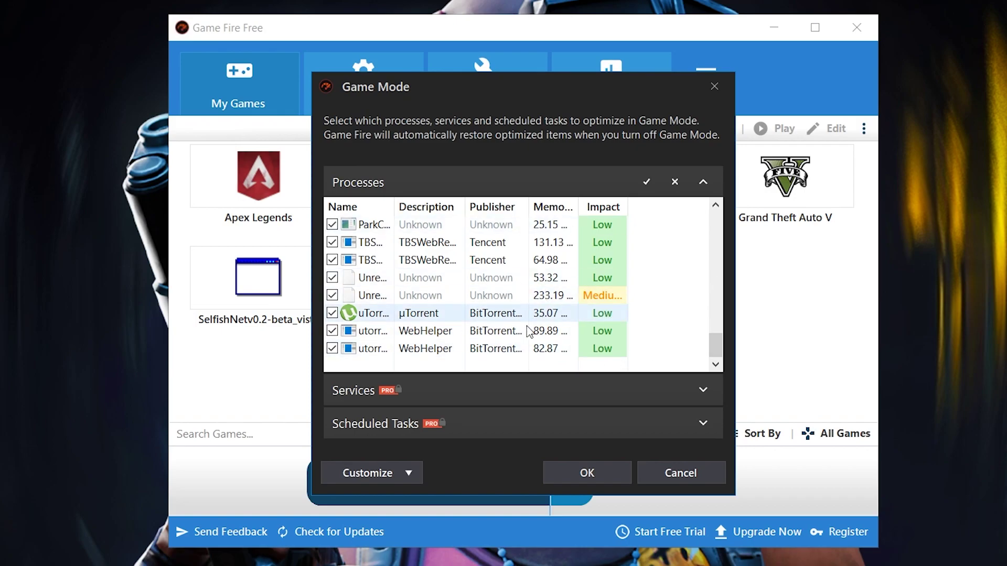
pyautogui.click(714, 86)
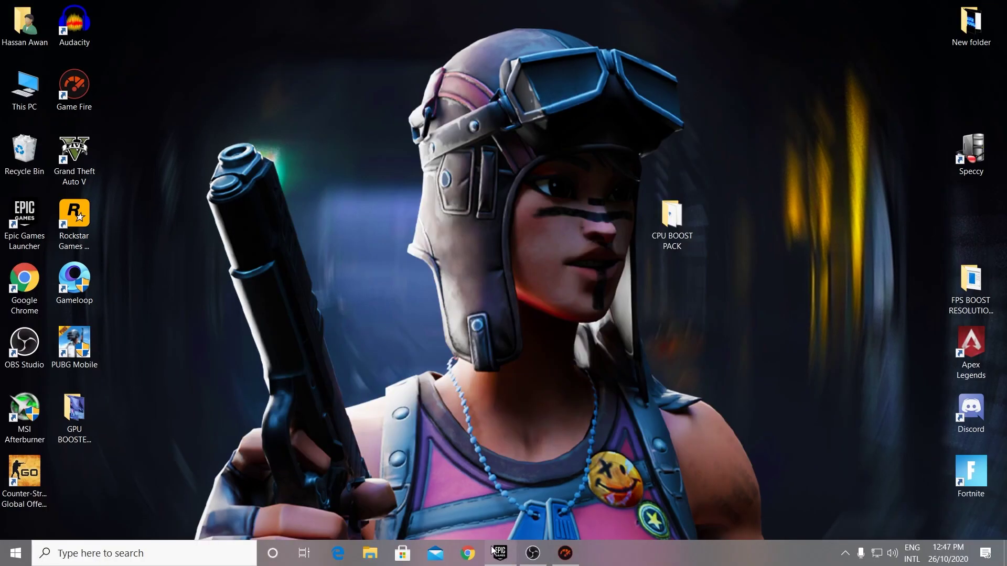
# Launch the Epic Games Launcher from the taskbar
pyautogui.click(496, 552)
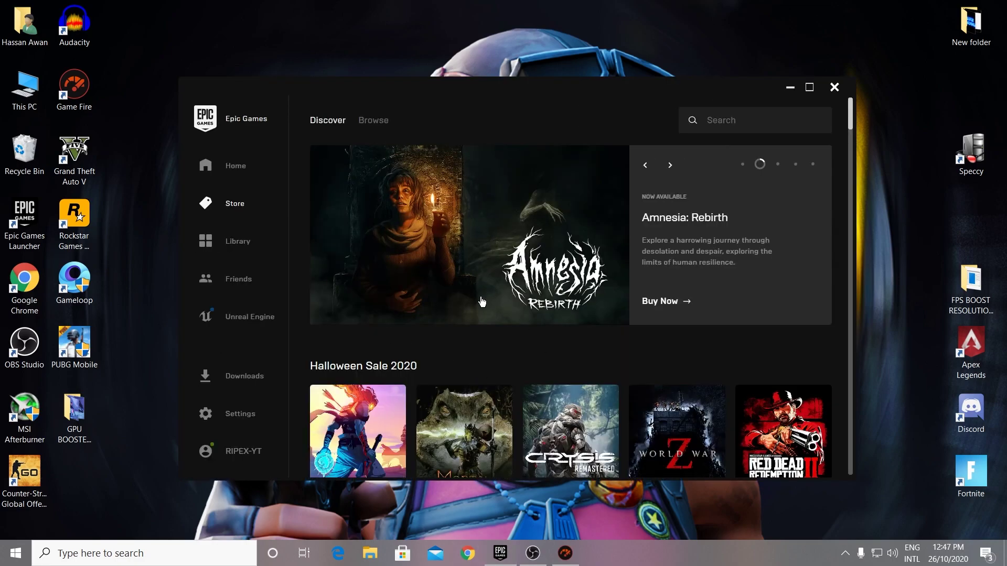